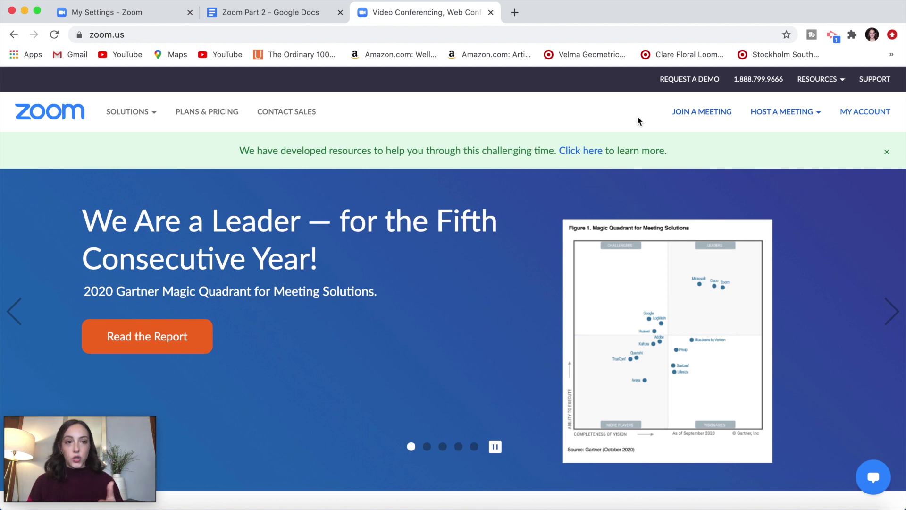
# - In the portal's Recording settings, toggle Automatic recording off and back on to record locally
pyautogui.click(877, 121)
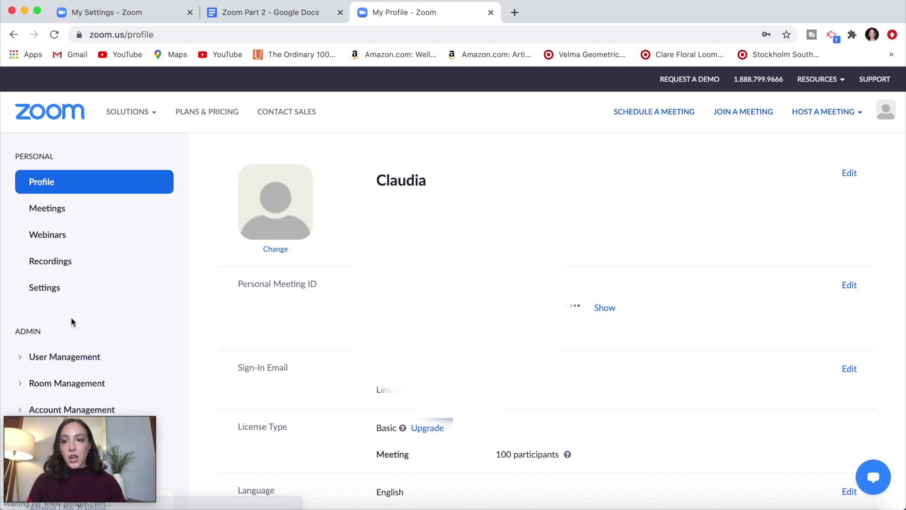
pyautogui.scroll(-2, 71, 318)
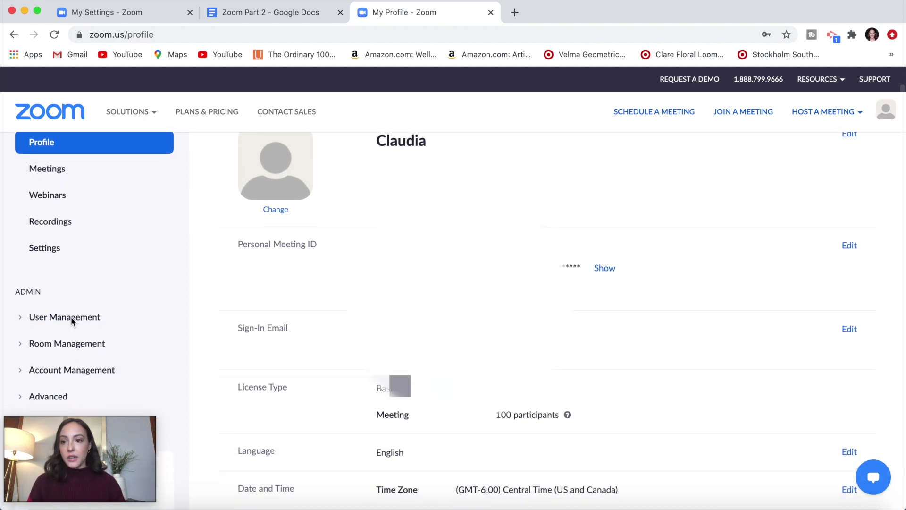
pyautogui.click(48, 254)
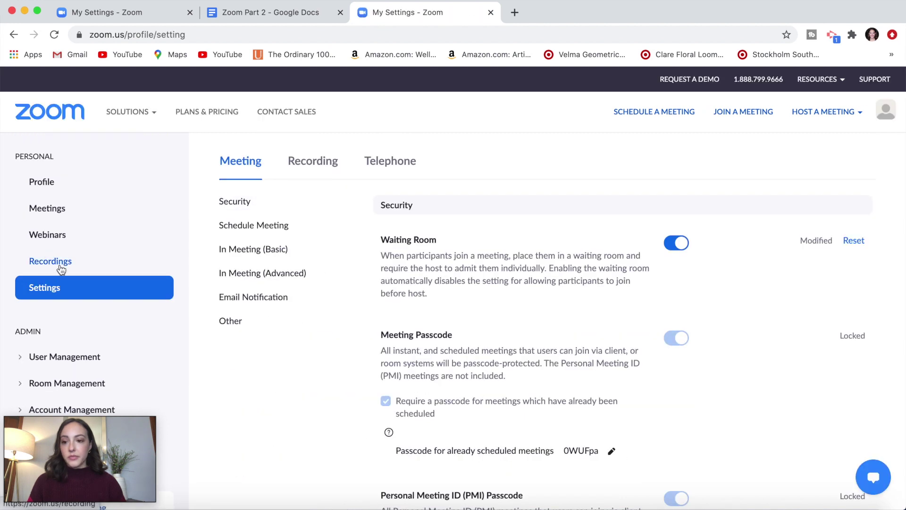
pyautogui.click(317, 167)
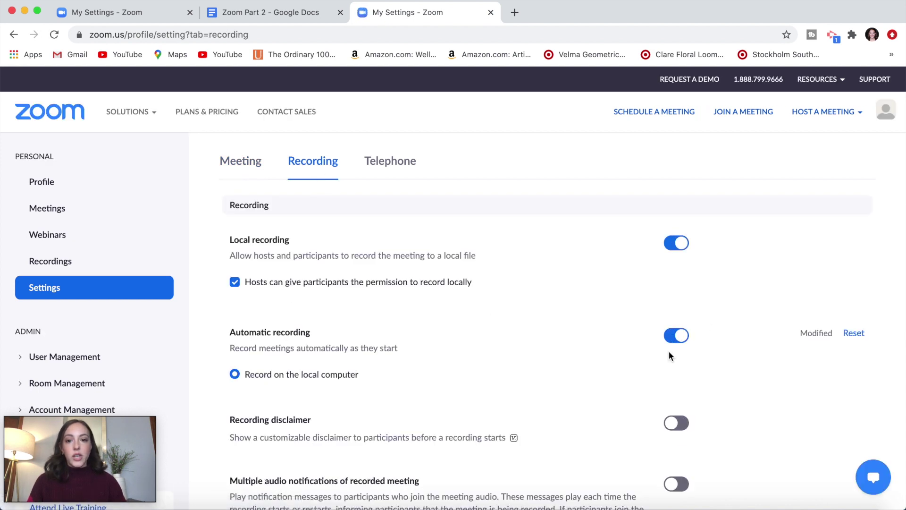
pyautogui.click(681, 337)
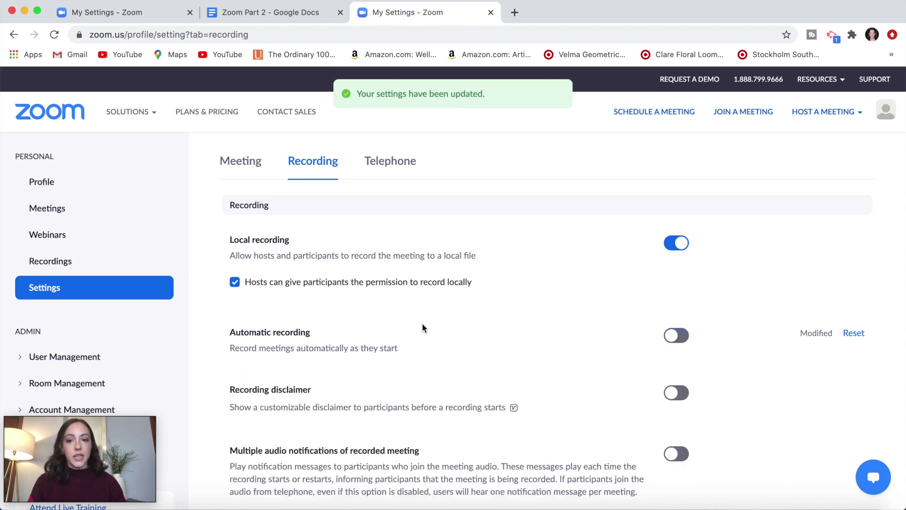
pyautogui.click(672, 338)
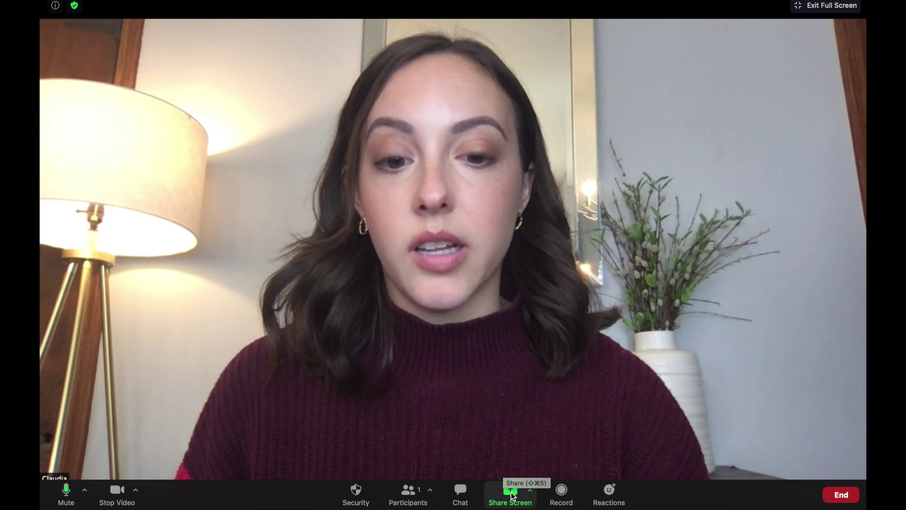
# - Reposition the share picker window, then share Desktop 1 with the meeting
pyautogui.click(512, 494)
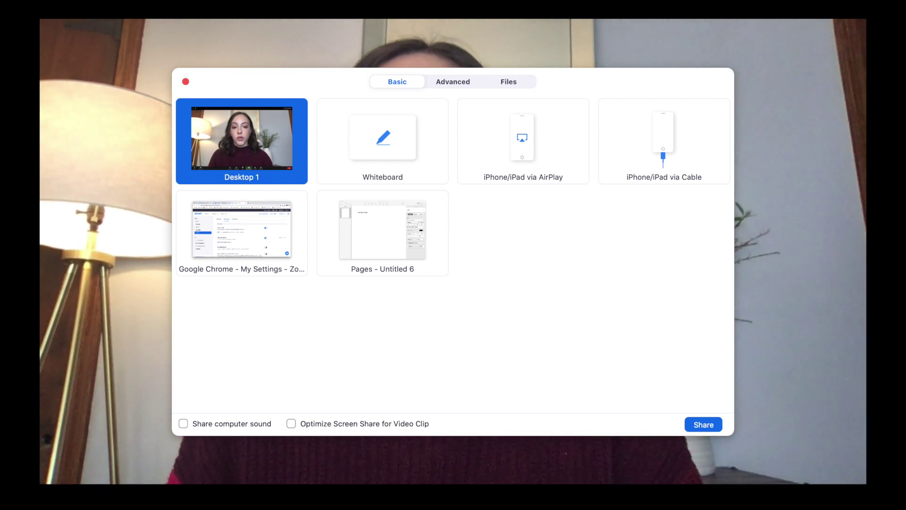
pyautogui.moveTo(244, 87); pyautogui.dragTo(234, 402)
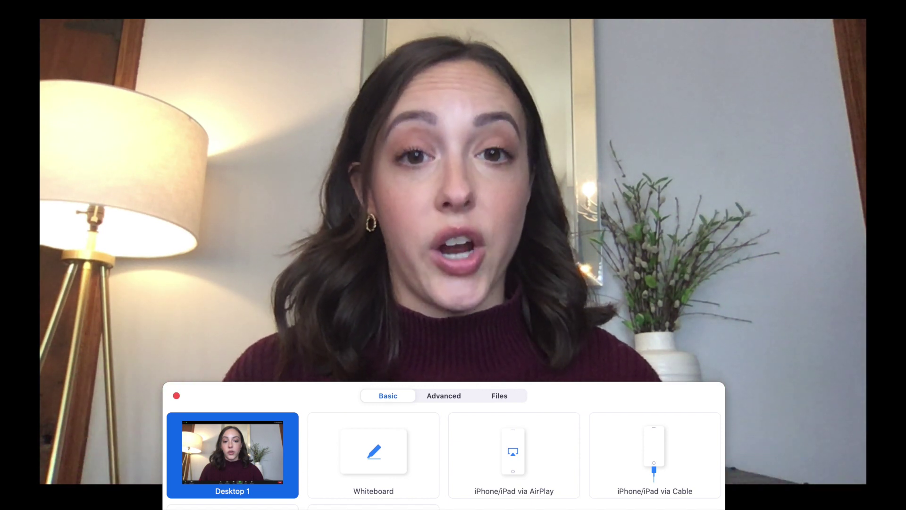
pyautogui.moveTo(261, 401); pyautogui.dragTo(701, 62)
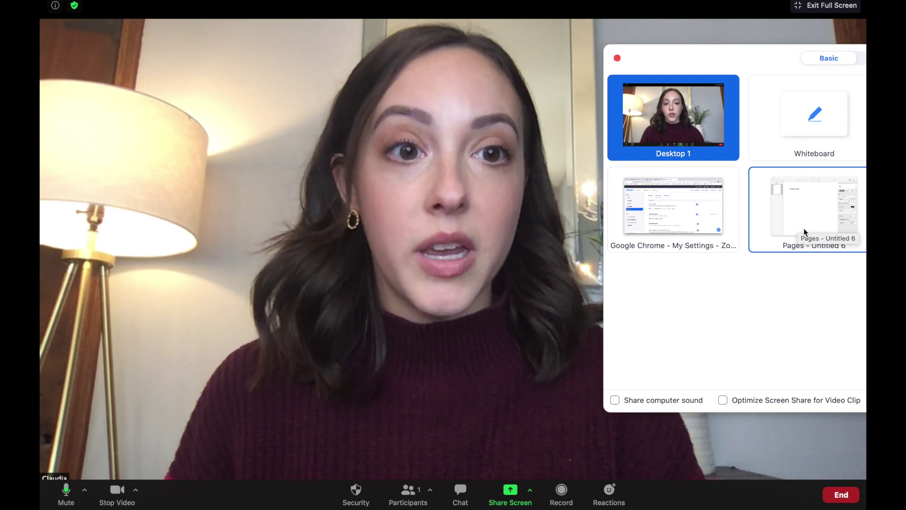
pyautogui.moveTo(684, 68); pyautogui.dragTo(288, 125)
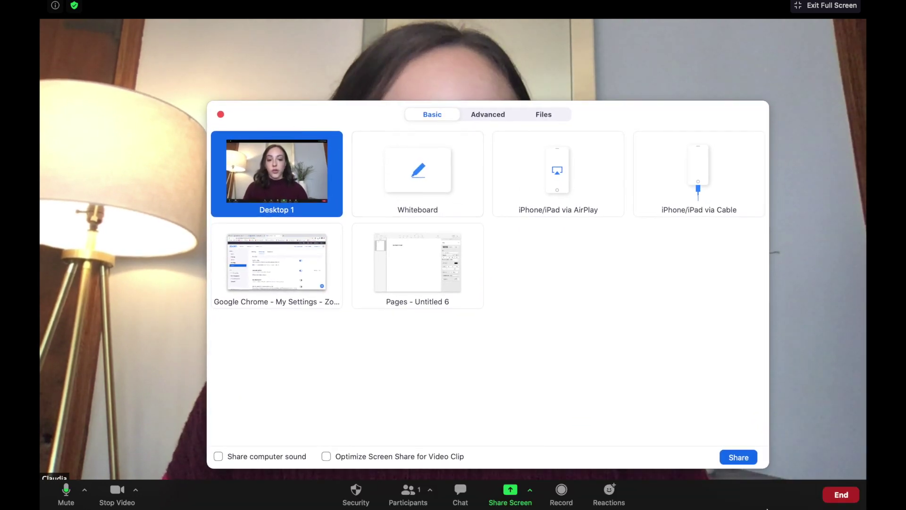
pyautogui.click(739, 457)
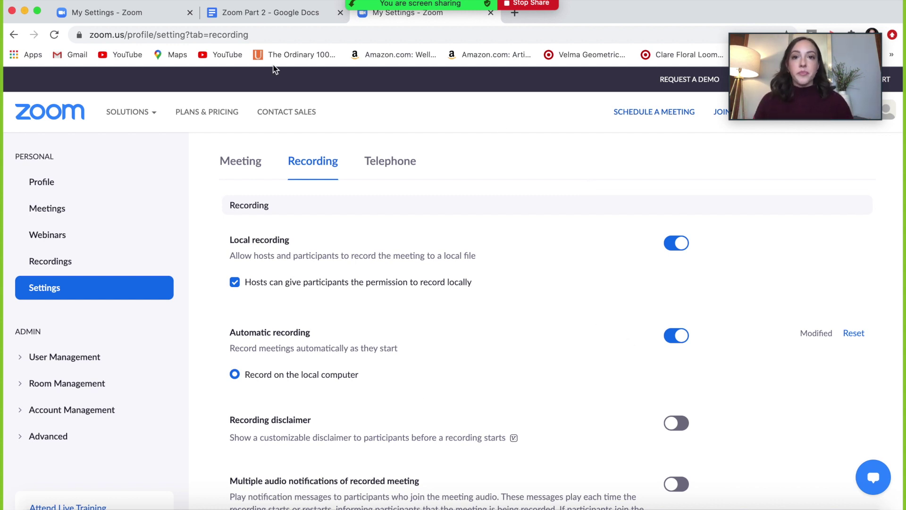
pyautogui.moveTo(376, 2)
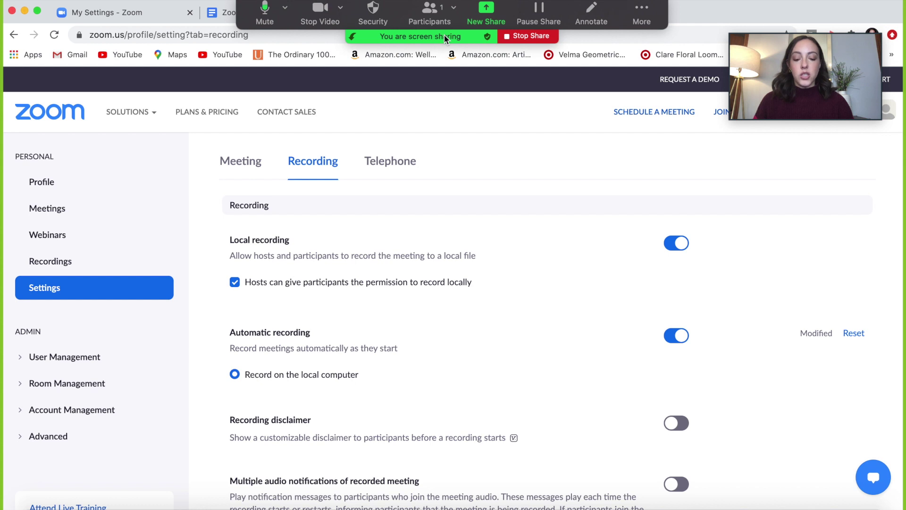
pyautogui.moveTo(446, 38); pyautogui.dragTo(453, 426)
pyautogui.moveTo(451, 467); pyautogui.dragTo(296, 85)
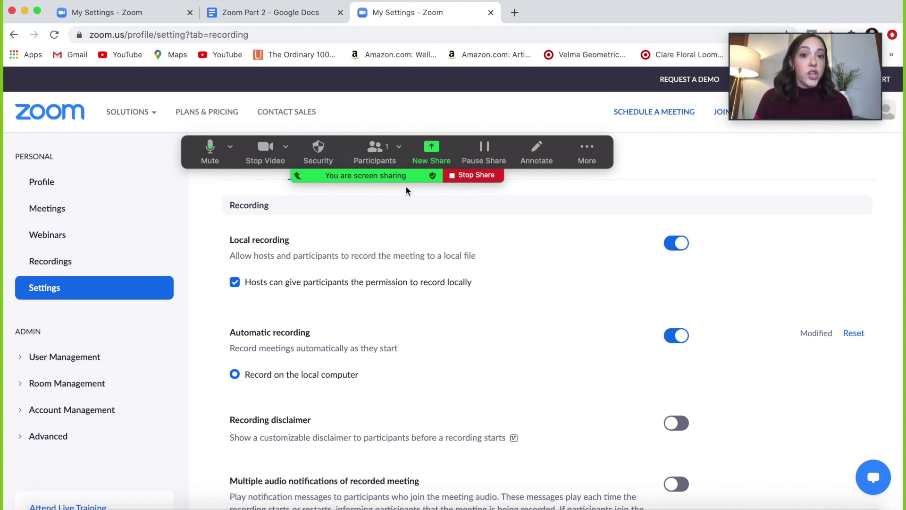
pyautogui.click(430, 152)
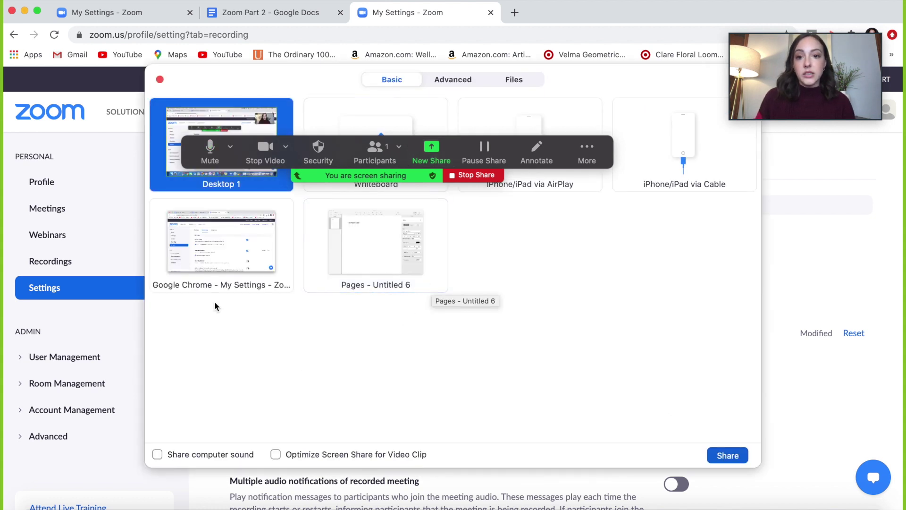
# - Switch the screen share to the Pages - Untitled 6 window
pyautogui.click(397, 263)
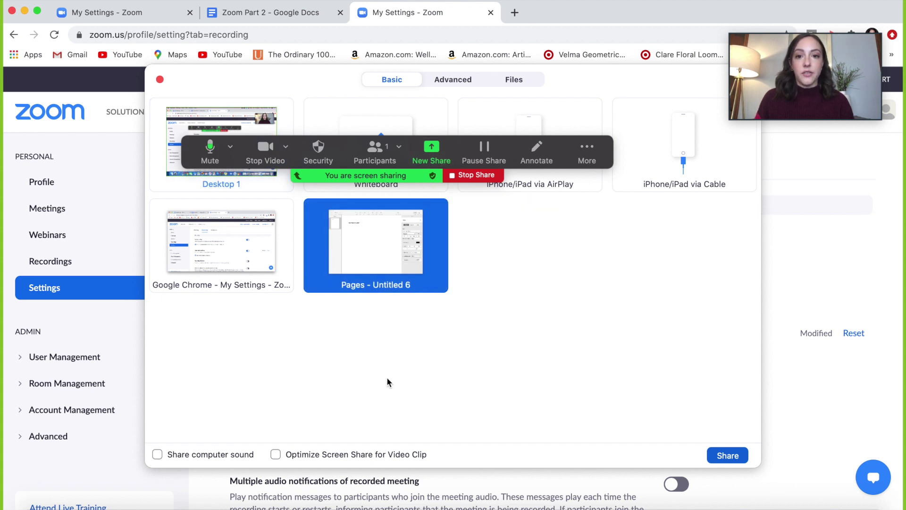
pyautogui.moveTo(342, 178); pyautogui.dragTo(275, 509)
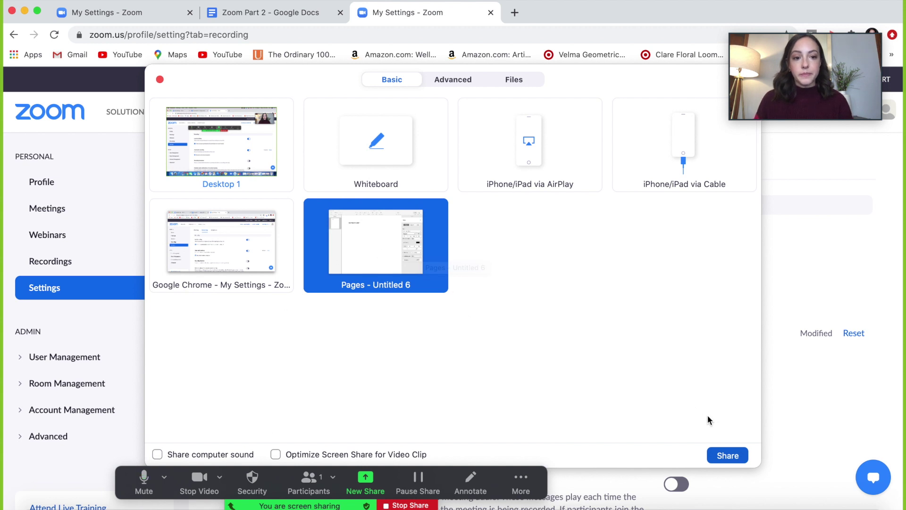
pyautogui.click(724, 456)
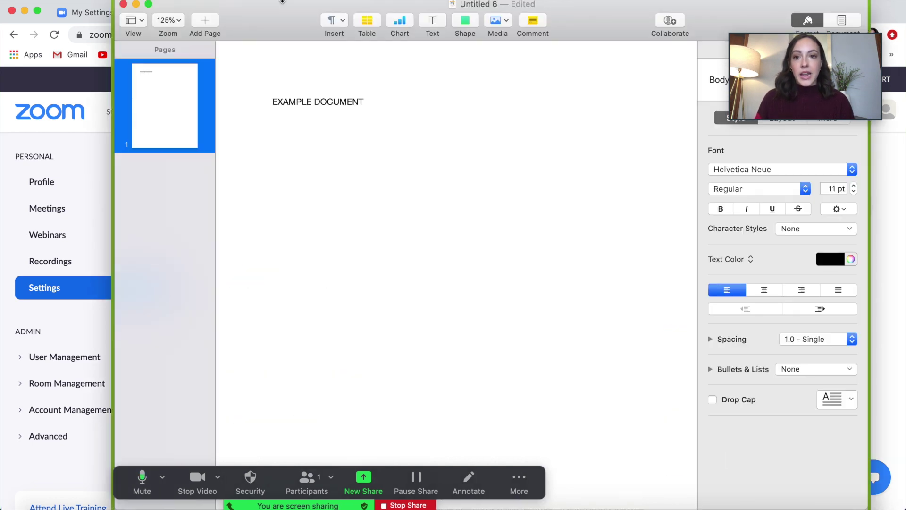
# - Start a new share with Share computer sound ticked
pyautogui.moveTo(109, 112)
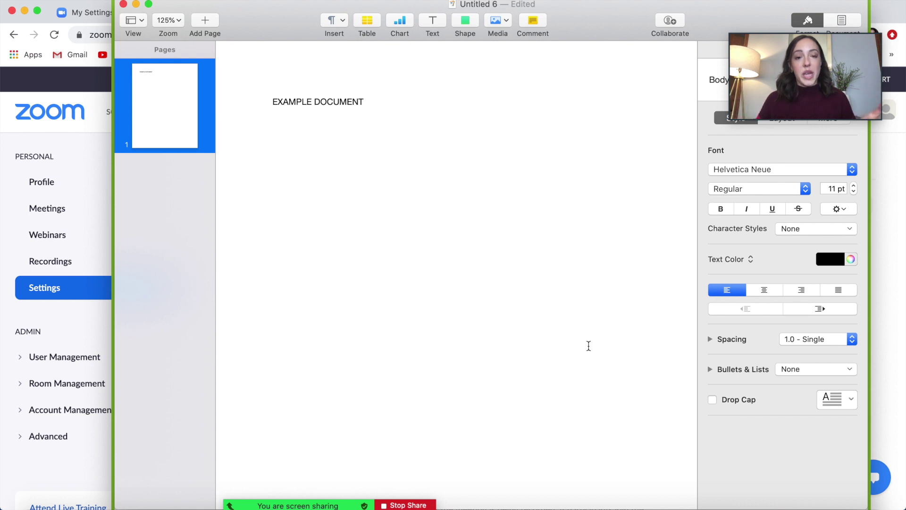
pyautogui.press('super+shift+s')
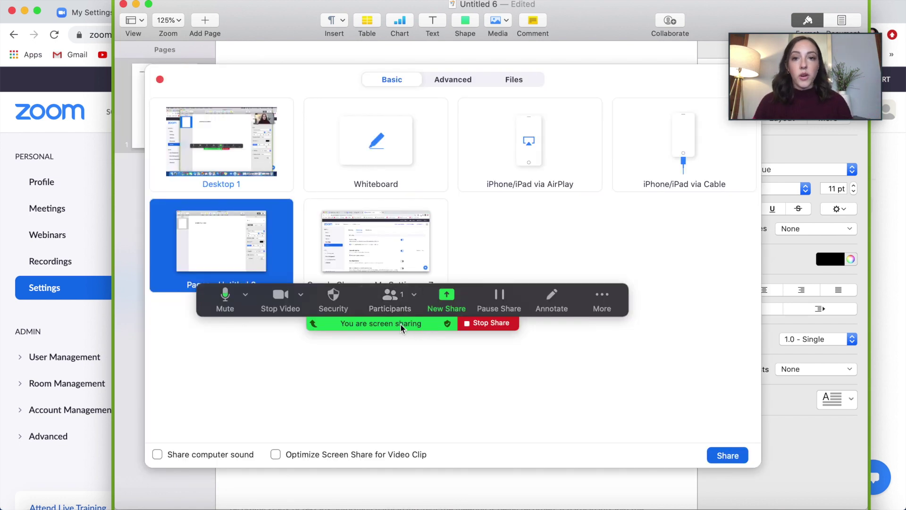
pyautogui.moveTo(402, 327); pyautogui.dragTo(447, 34)
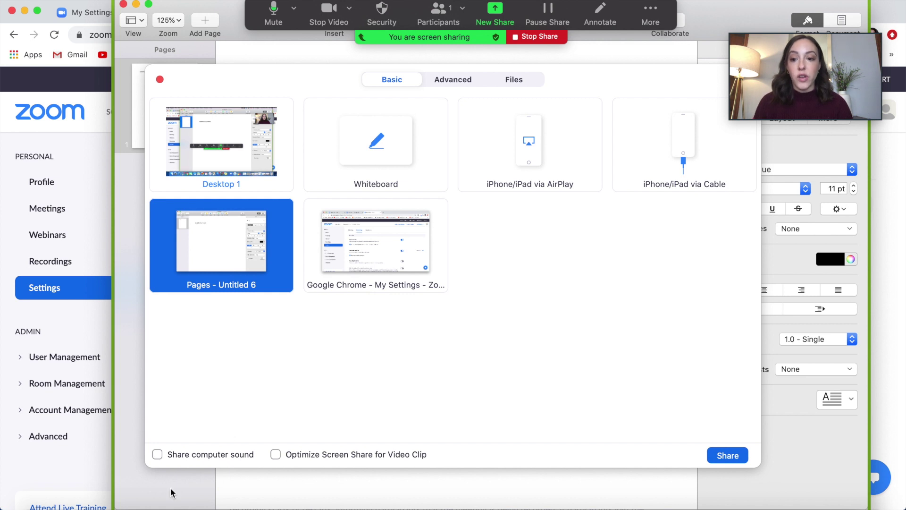
pyautogui.click(157, 454)
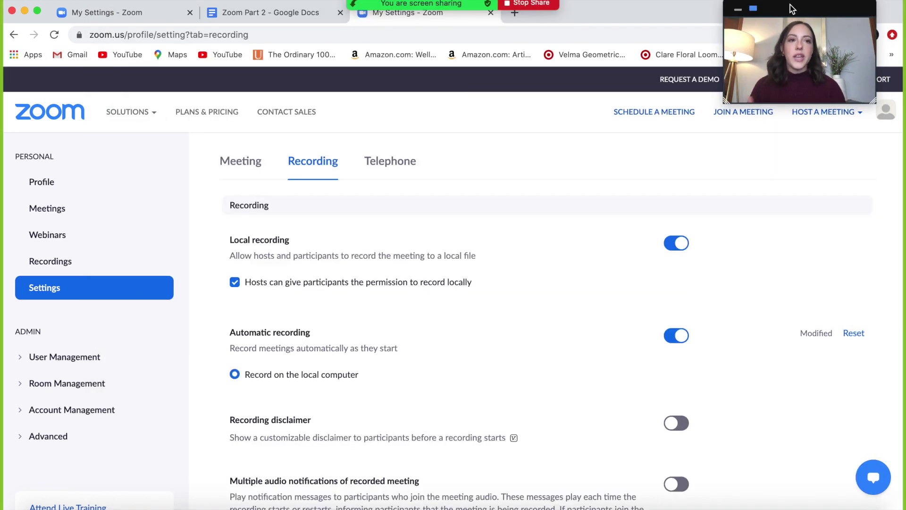
# - Hide and restore the floating meeting controls, then stop sharing the screen
pyautogui.moveTo(409, 23)
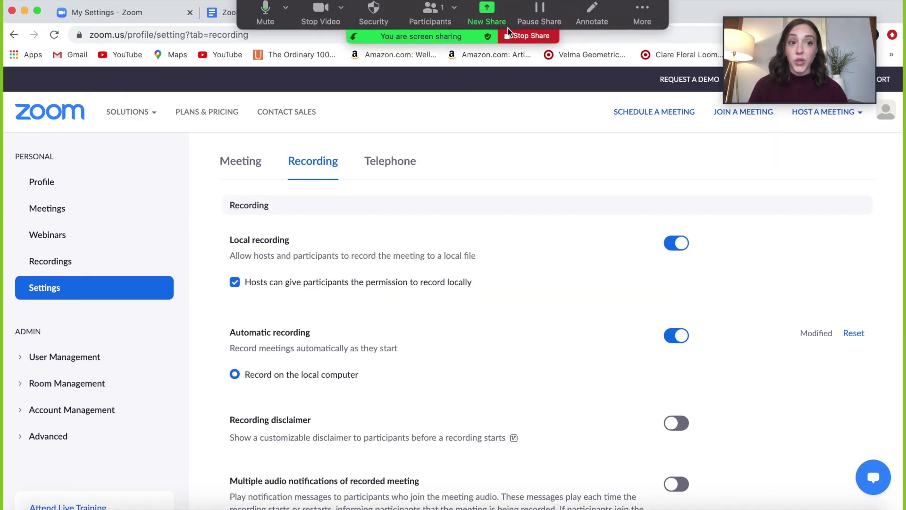
pyautogui.click(643, 16)
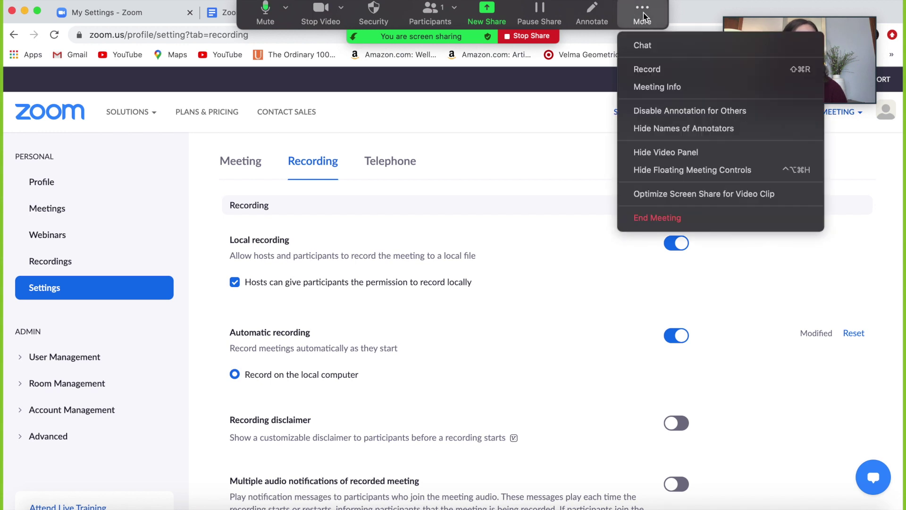
pyautogui.click(698, 173)
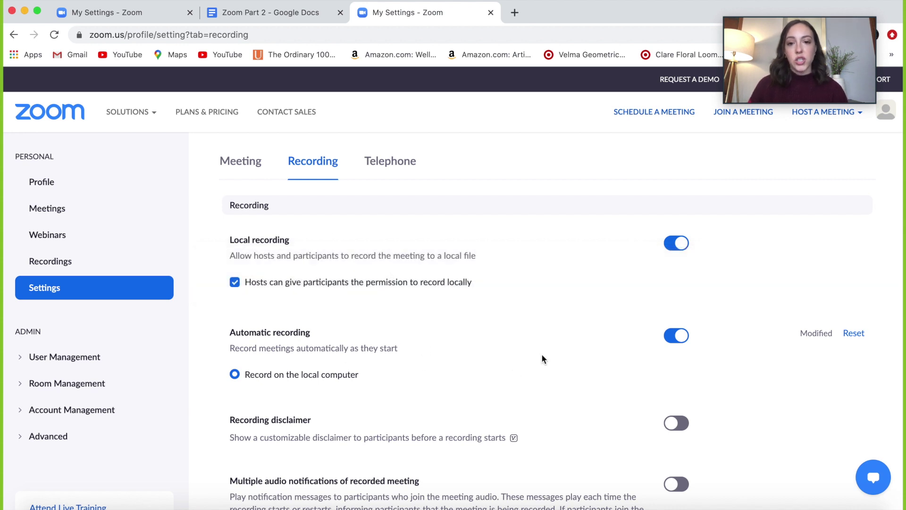
pyautogui.press('Escape')
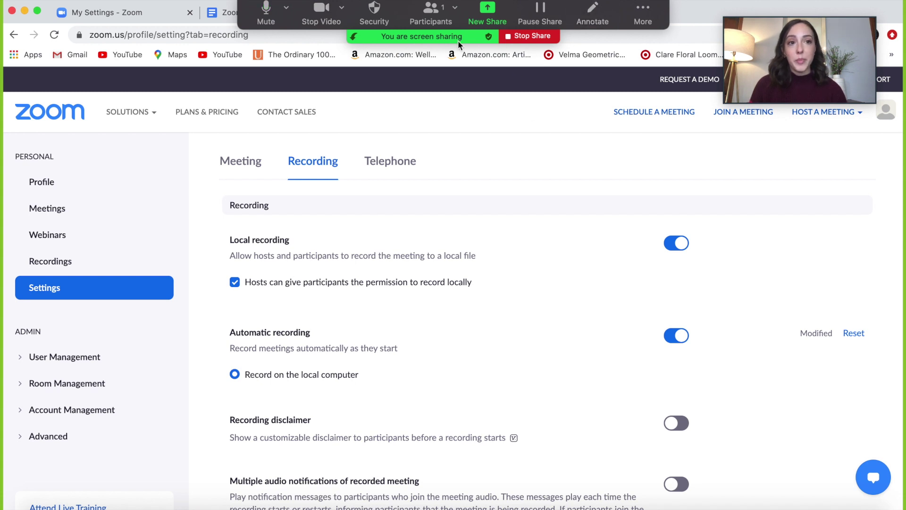
pyautogui.click(519, 37)
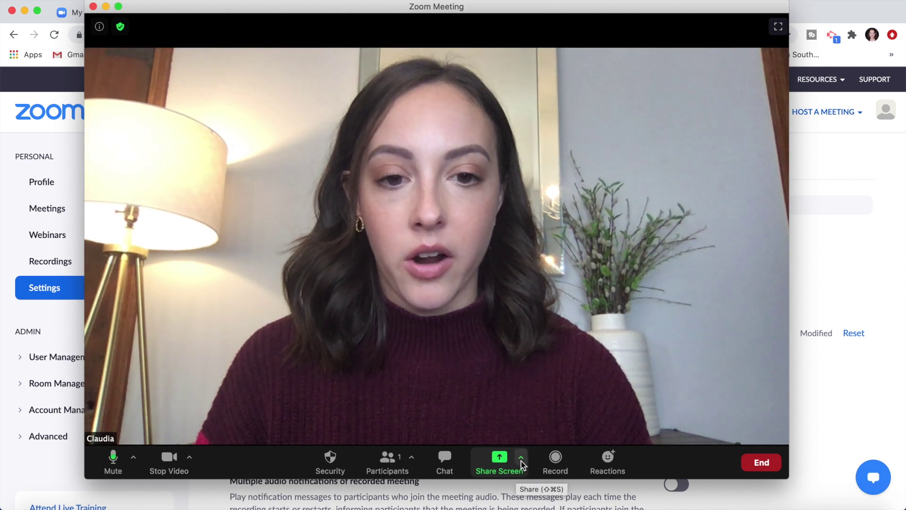
# - In Advanced Sharing Options, try All Participants, then set Who can share back to Only Host
pyautogui.click(522, 461)
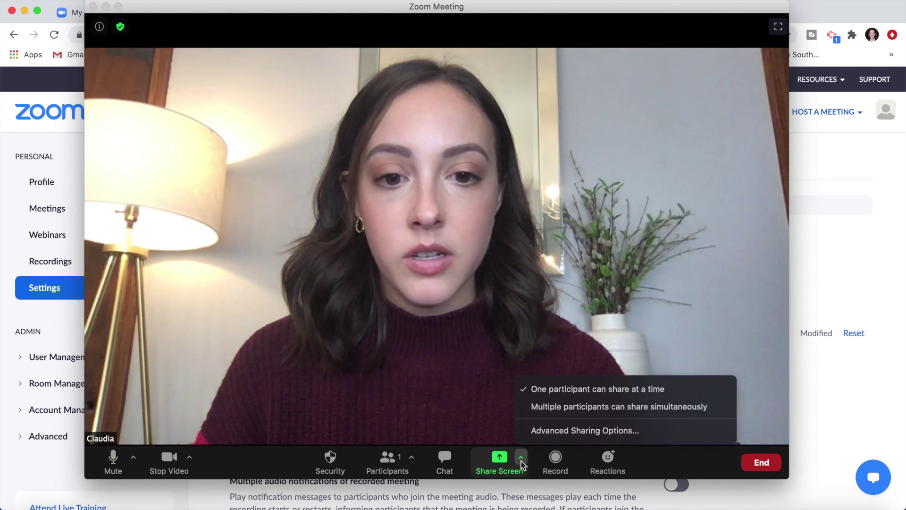
pyautogui.click(557, 433)
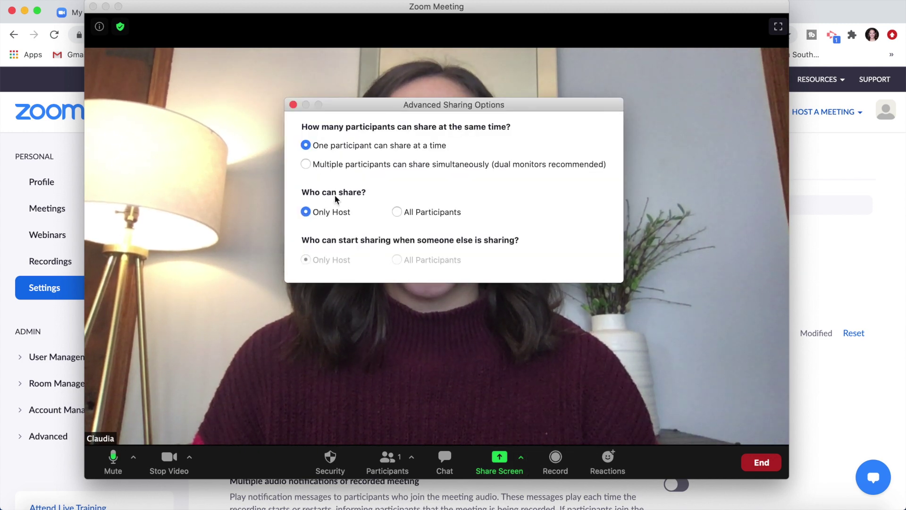
pyautogui.click(397, 212)
pyautogui.moveTo(487, 107); pyautogui.dragTo(458, 344)
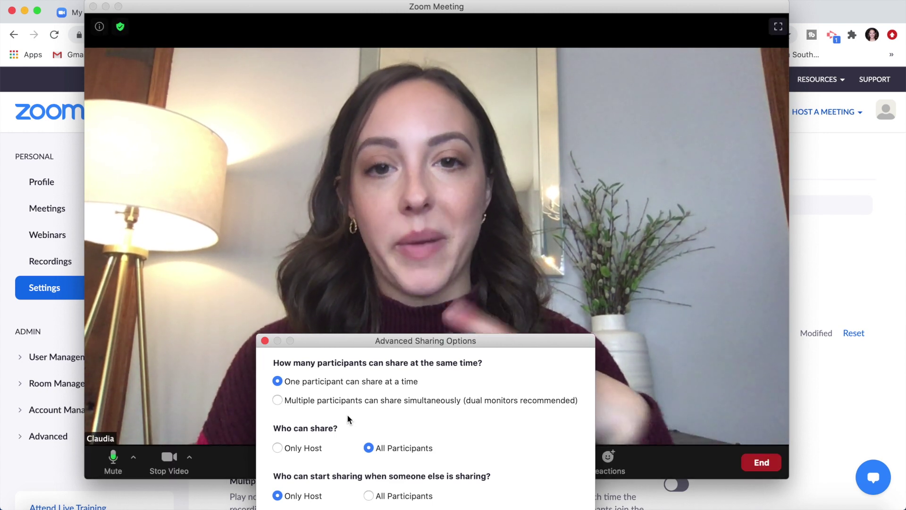
pyautogui.click(277, 448)
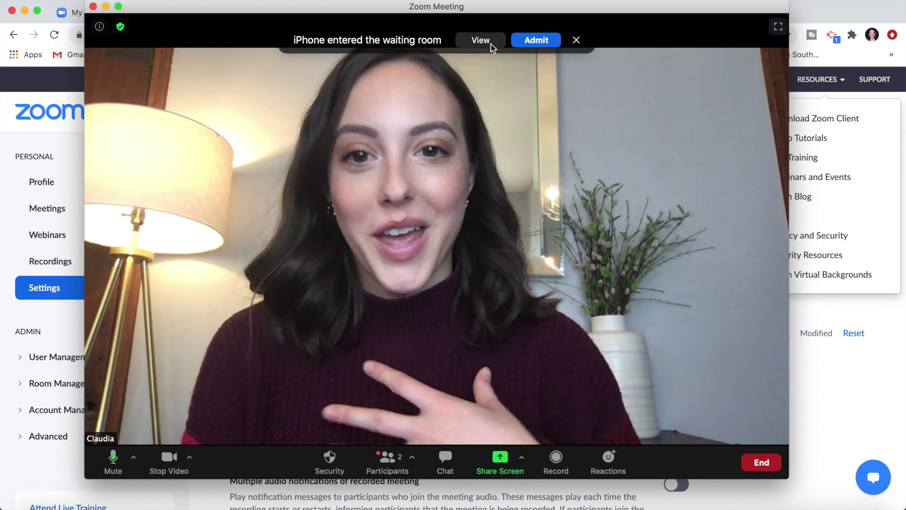
# - View iPhone in the waiting room via Participants, then bring the browser's recording settings forward
pyautogui.click(491, 44)
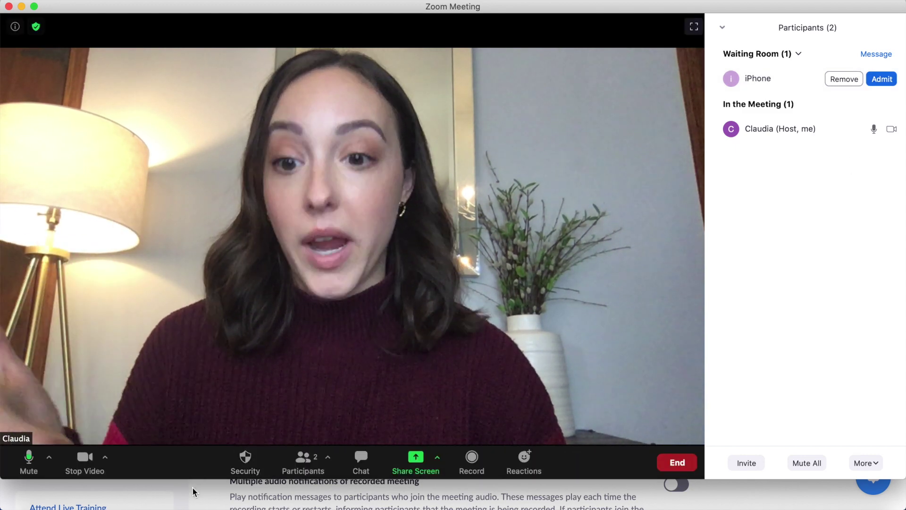
pyautogui.click(192, 489)
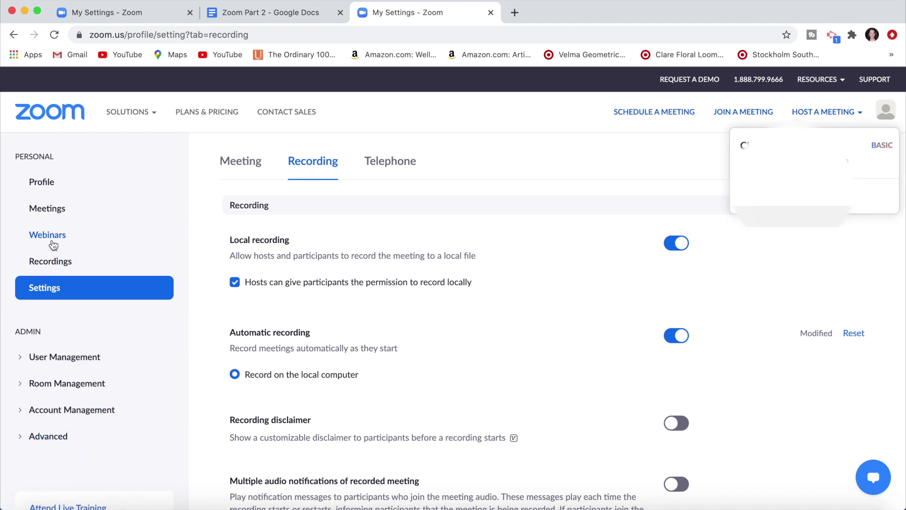
# - Open the Personal Room's edit page under Meetings, then return to the meeting window
pyautogui.click(45, 212)
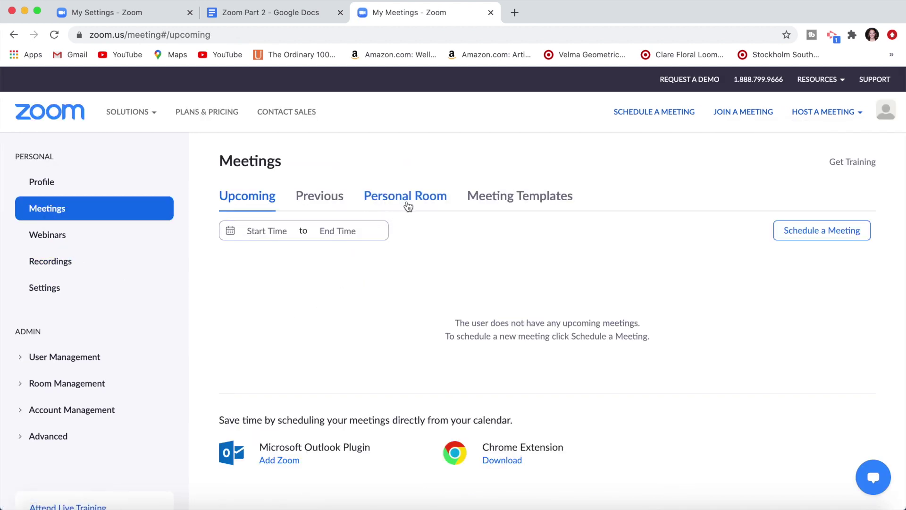
pyautogui.click(409, 206)
pyautogui.scroll(-3, 384, 432)
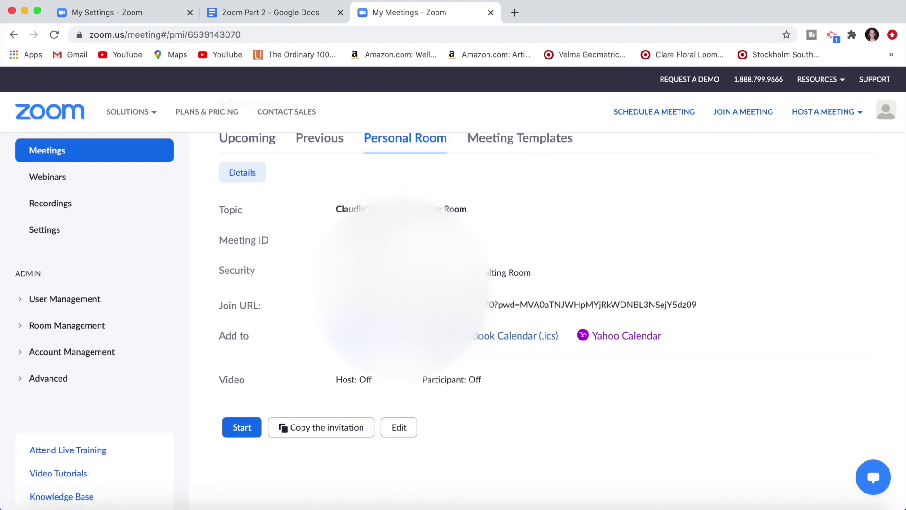
pyautogui.click(395, 428)
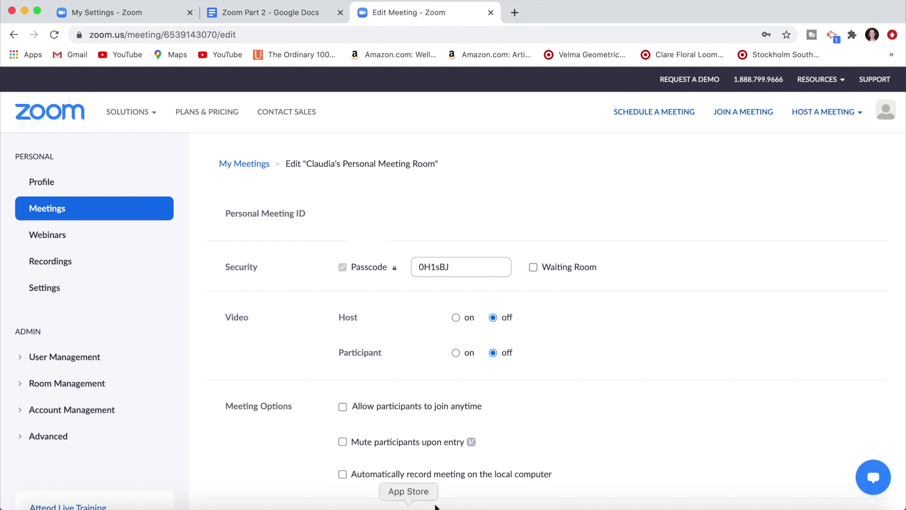
pyautogui.click(515, 506)
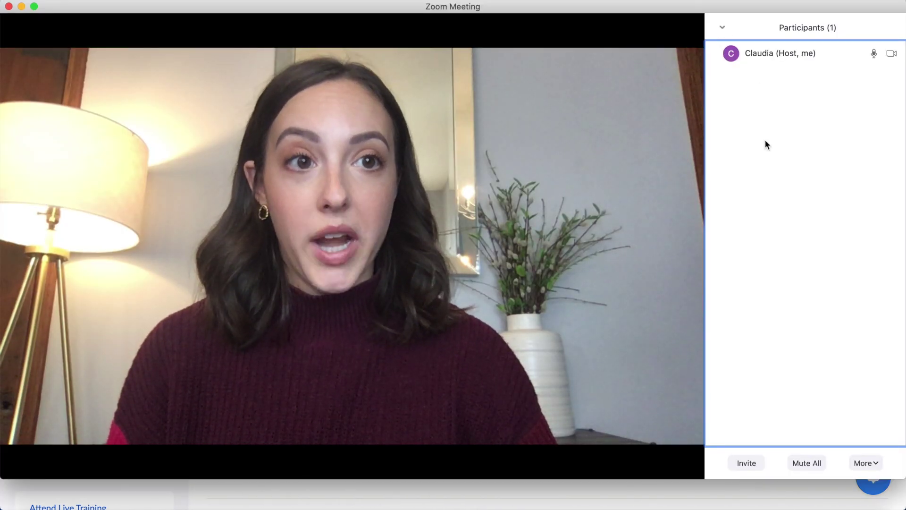
# - Close the Participants panel from its chevron menu
pyautogui.click(723, 28)
pyautogui.click(730, 43)
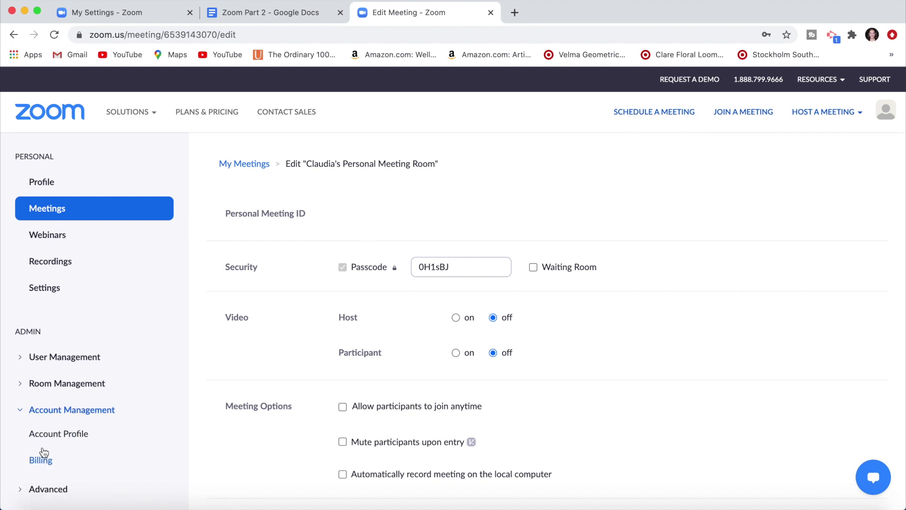
# - Open Billing under Account Management to see the free Basic Plan
pyautogui.click(42, 462)
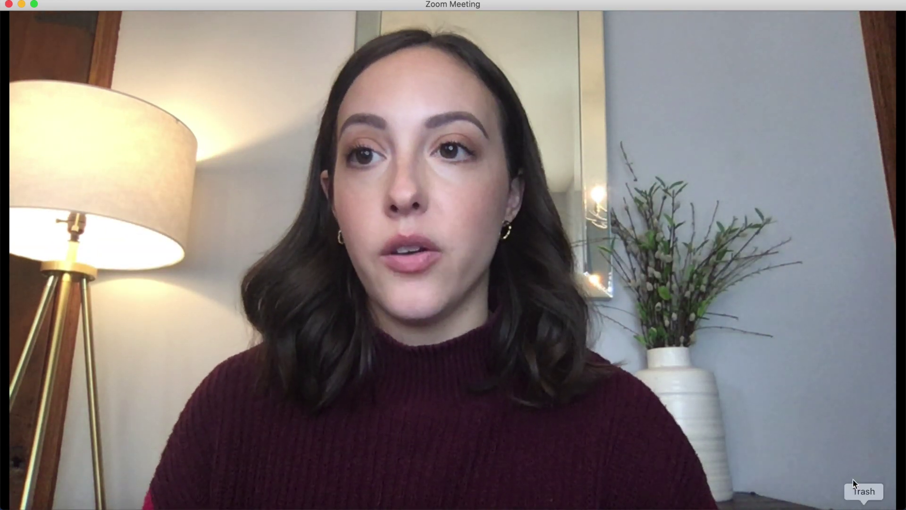
# - View the Meeting Information details, then open meeting Settings showing Statistics
pyautogui.moveTo(823, 414)
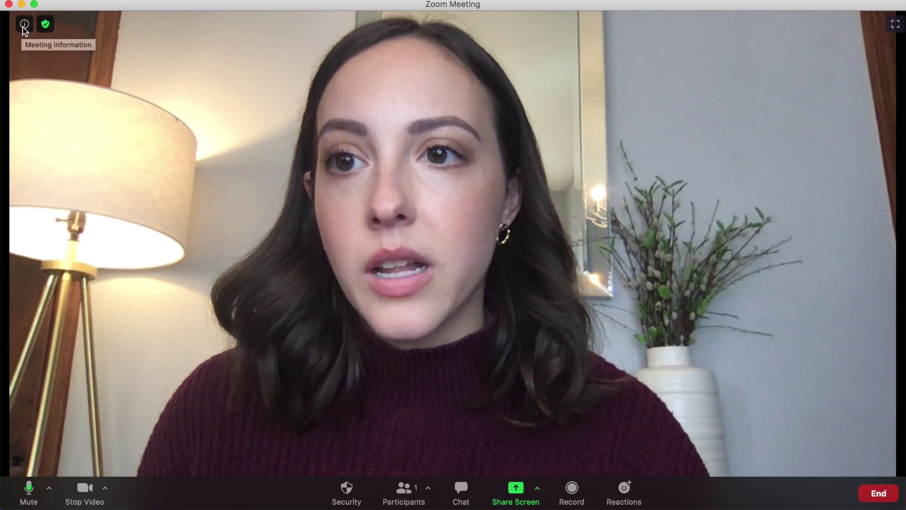
pyautogui.click(24, 27)
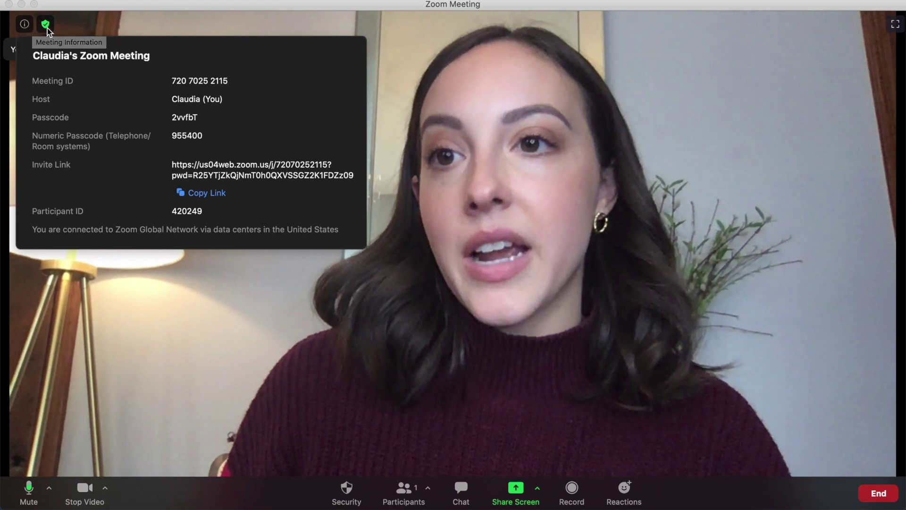
pyautogui.click(46, 24)
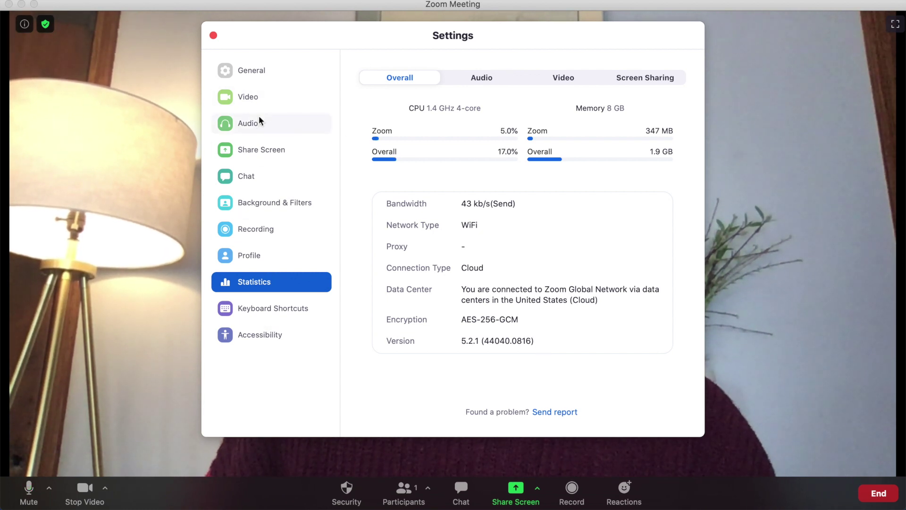
# - Show the Video settings and review the FaceTime HD Camera preview, 16:9 widescreen and Mirror my video options
pyautogui.click(253, 97)
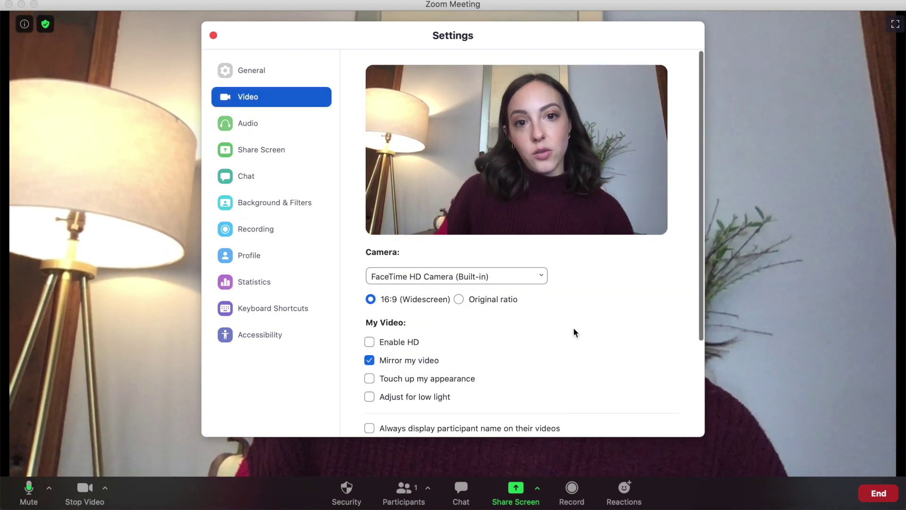
pyautogui.scroll(-5, 574, 331)
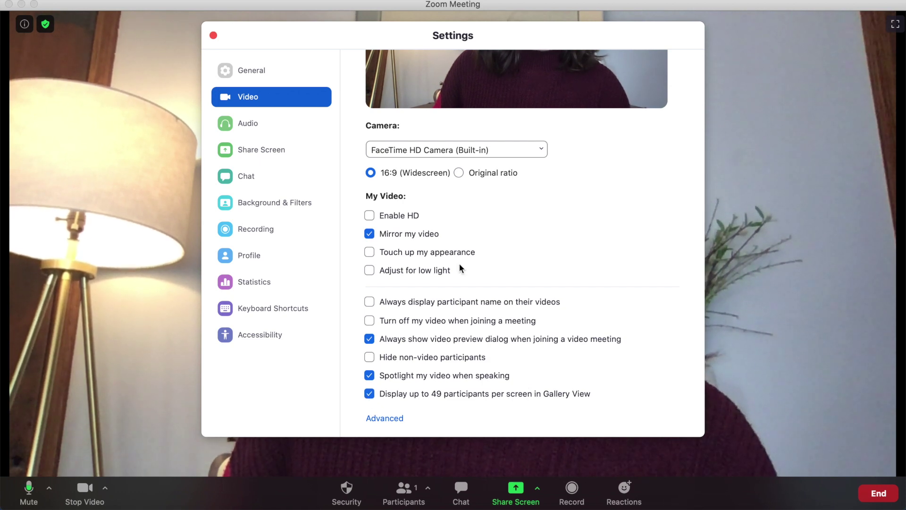
pyautogui.scroll(5, 460, 264)
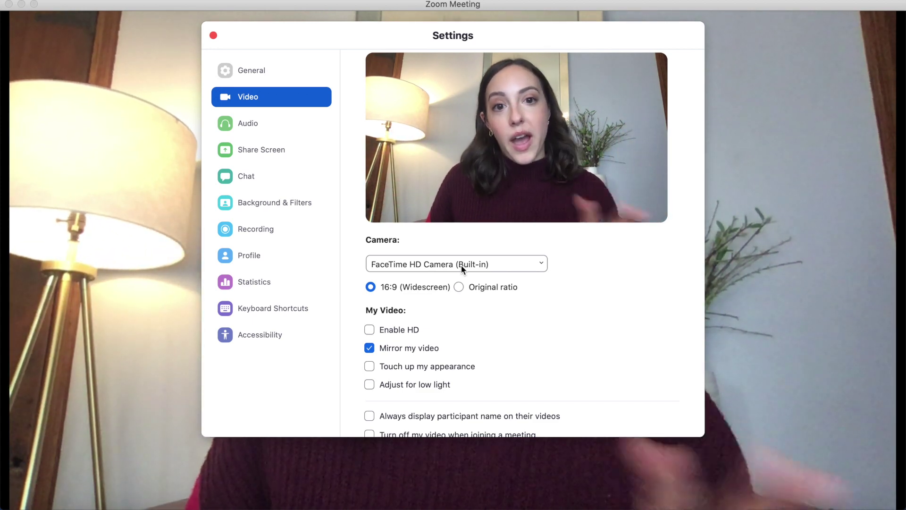
pyautogui.scroll(-1, 460, 265)
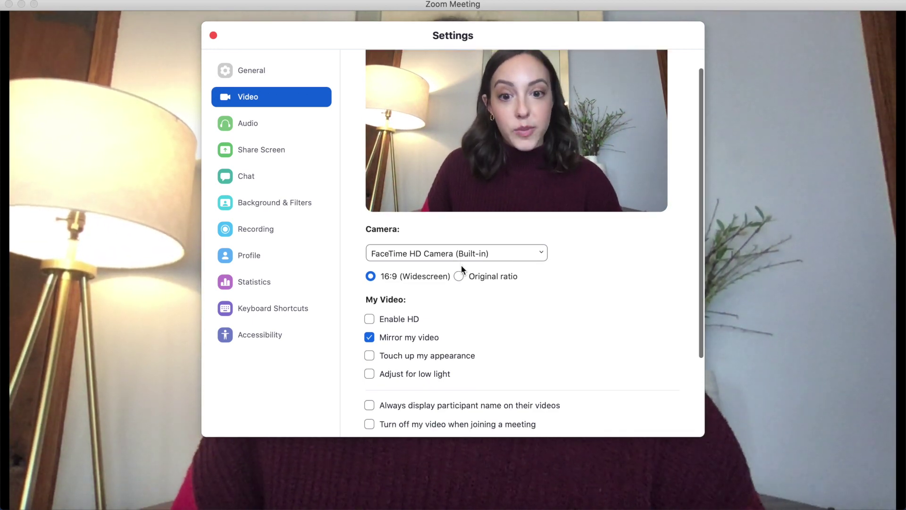
pyautogui.scroll(-5, 461, 264)
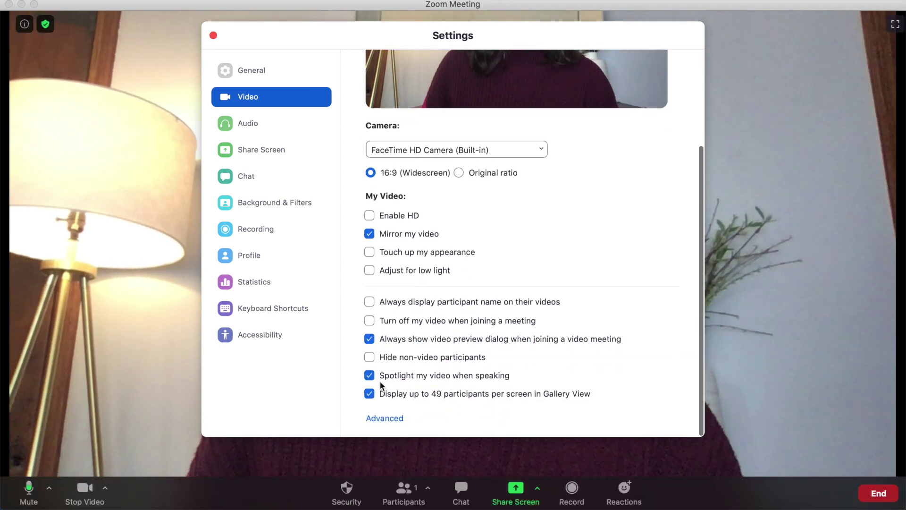
pyautogui.scroll(6, 443, 376)
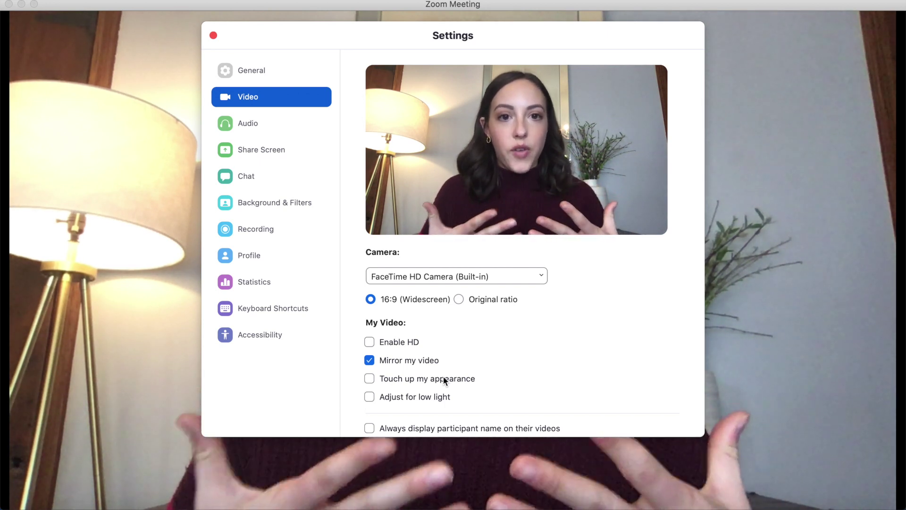
pyautogui.scroll(-5, 443, 376)
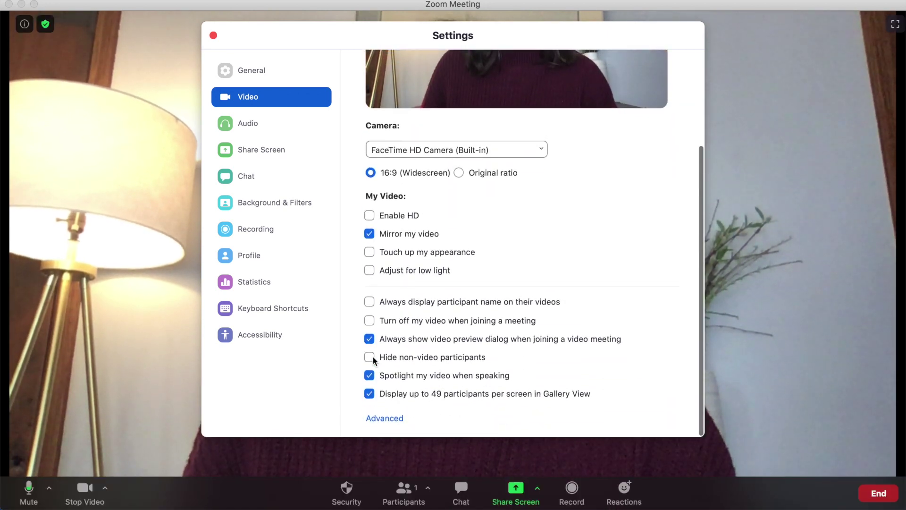
pyautogui.scroll(5, 455, 313)
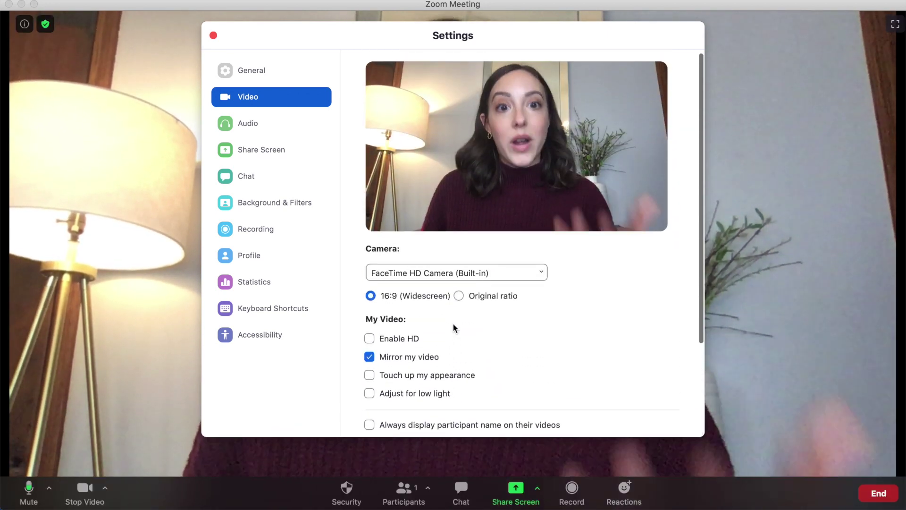